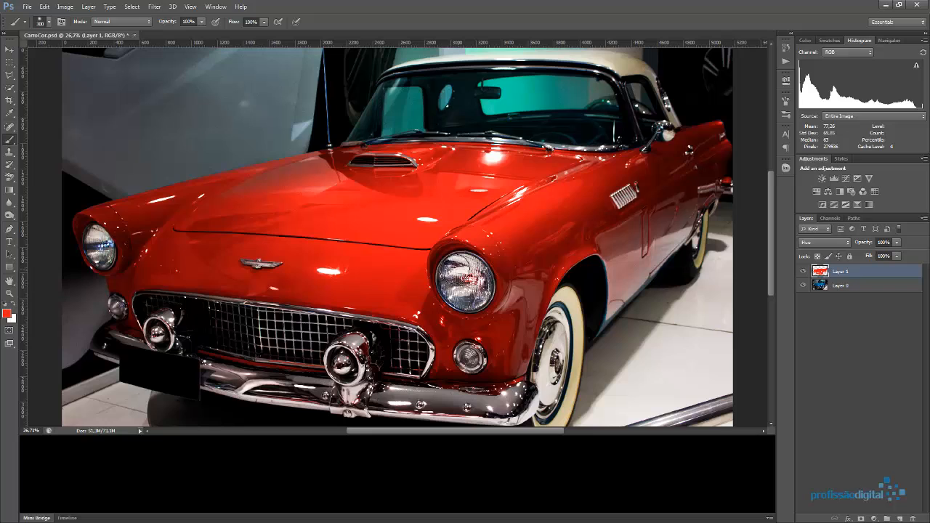
# Paint red over the blue reflections in both headlights on the Hue layer, Layer 1
pyautogui.moveTo(464, 266)
pyautogui.mouseDown()
pyautogui.moveTo(452, 280)
pyautogui.moveTo(465, 291)
pyautogui.moveTo(471, 279)
pyautogui.mouseUp()
pyautogui.moveTo(127, 236); pyautogui.dragTo(101, 247)
# Reduce the brush to 70 px and paint the blue edge of the front wheel arch and lower door sill red
pyautogui.scroll(8, 605, 332)
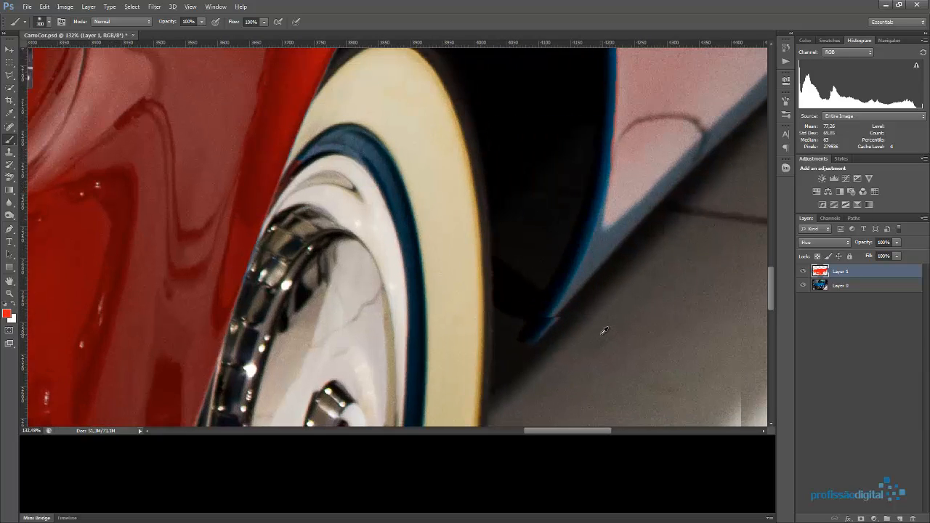
pyautogui.scroll(-3, 605, 331)
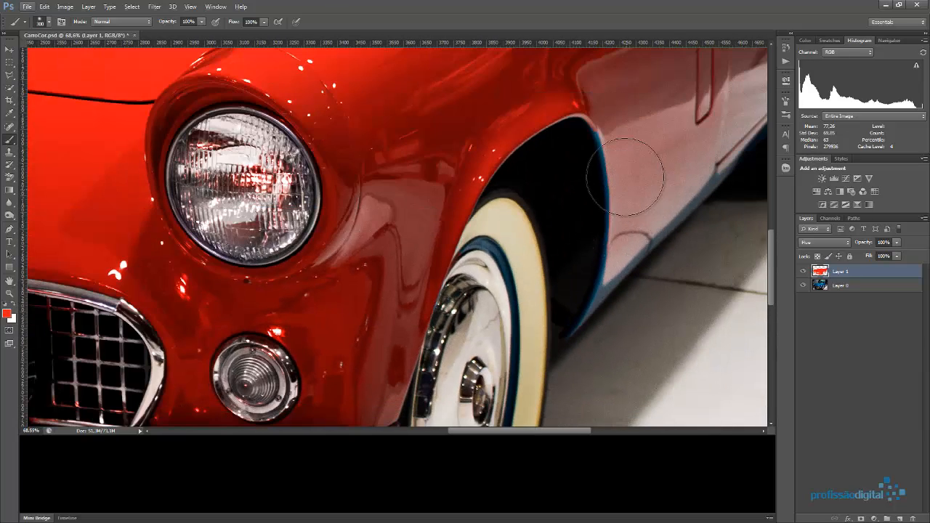
pyautogui.press('[')
pyautogui.press('[')
pyautogui.press('[')
pyautogui.press('[')
pyautogui.press('[')
pyautogui.press('[')
pyautogui.press('[')
pyautogui.press('[')
pyautogui.press('[')
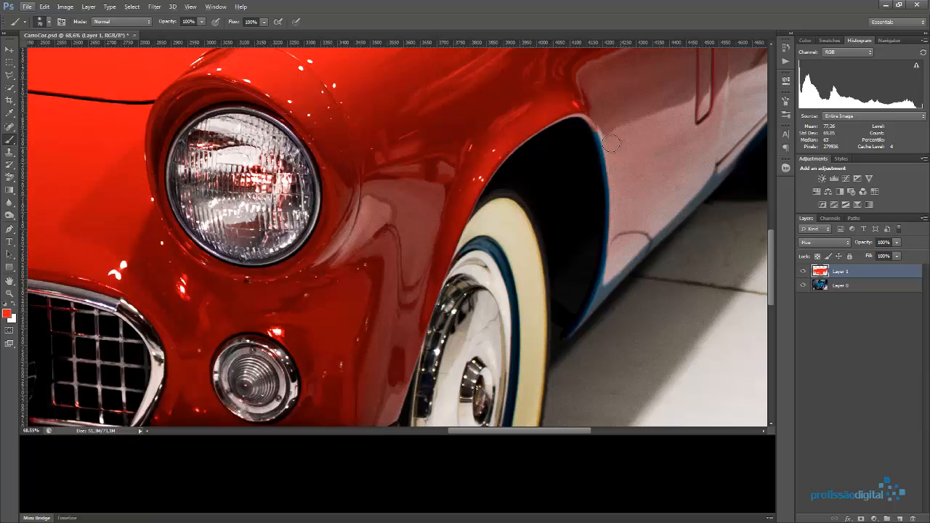
pyautogui.moveTo(592, 135)
pyautogui.mouseDown()
pyautogui.moveTo(601, 271)
pyautogui.moveTo(571, 328)
pyautogui.moveTo(722, 180)
pyautogui.moveTo(731, 166)
pyautogui.moveTo(721, 161)
pyautogui.mouseUp()
pyautogui.hotkey('ctrl', '0')
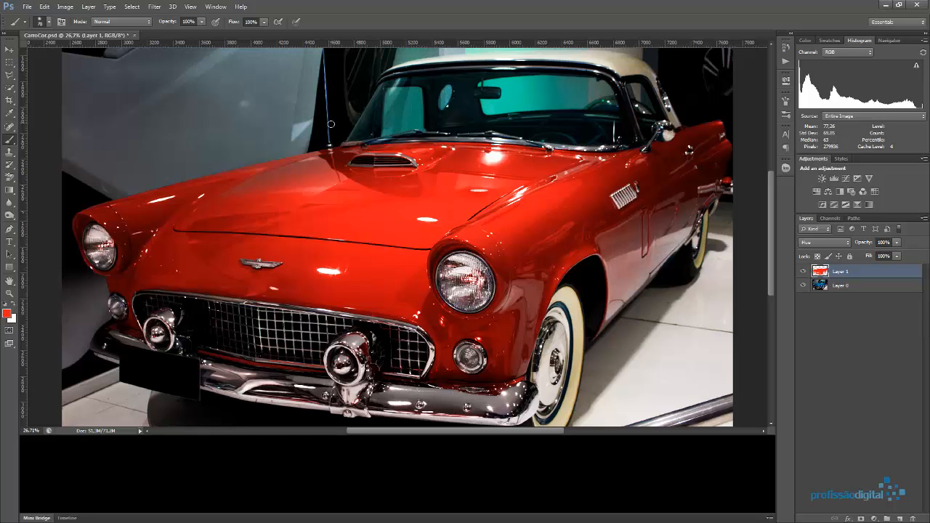
# With a 35 px brush, paint the antenna's base and lower rod and the blue windshield wiper red
pyautogui.scroll(1, 333, 135)
pyautogui.scroll(10, 333, 134)
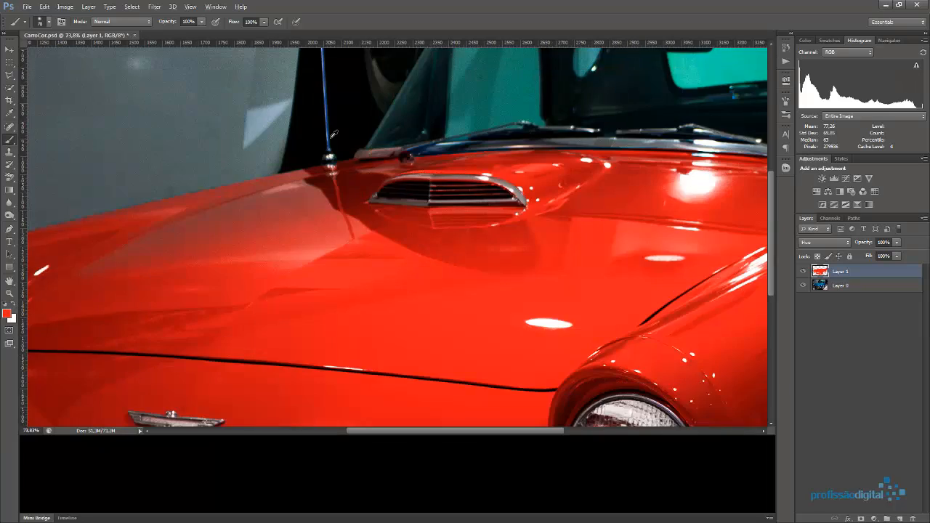
pyautogui.scroll(4, 333, 134)
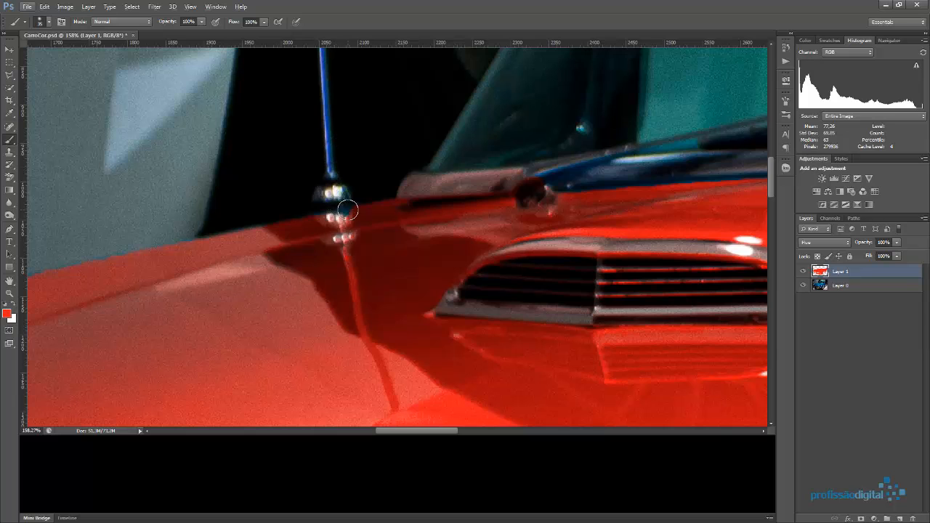
pyautogui.moveTo(334, 198); pyautogui.dragTo(322, 52)
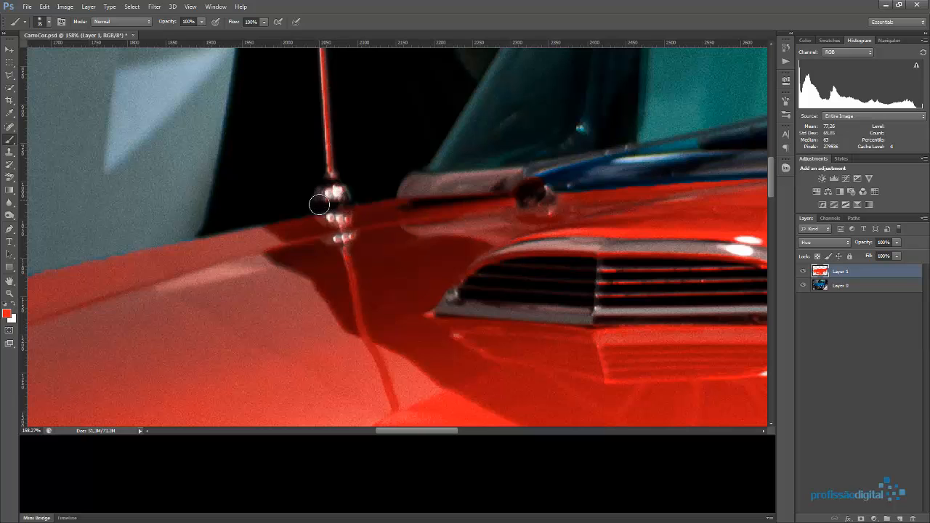
pyautogui.moveTo(508, 177)
pyautogui.mouseDown()
pyautogui.moveTo(642, 169)
pyautogui.moveTo(704, 175)
pyautogui.moveTo(573, 190)
pyautogui.moveTo(734, 181)
pyautogui.mouseUp()
# Paint the remaining blue part of the antenna red up to its tip, using a 15 px brush for the thin end
pyautogui.scroll(5, 734, 182)
pyautogui.moveTo(299, 51); pyautogui.dragTo(322, 419)
pyautogui.scroll(2, 300, 190)
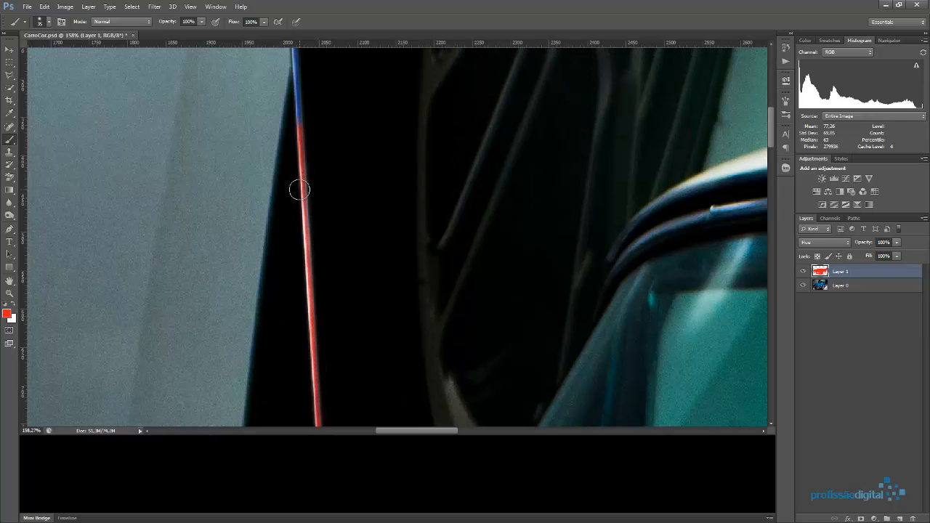
pyautogui.scroll(2, 300, 189)
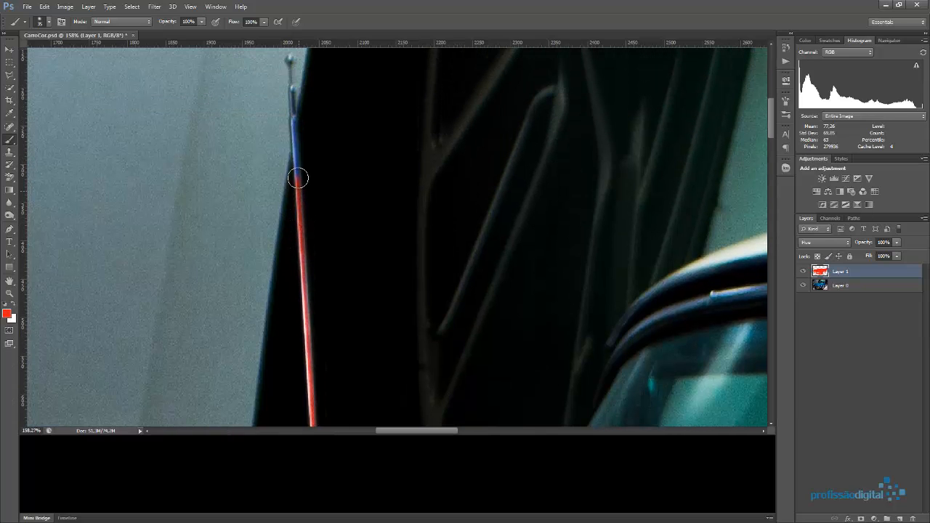
pyautogui.moveTo(298, 178); pyautogui.dragTo(298, 173)
pyautogui.moveTo(297, 172)
pyautogui.mouseDown()
pyautogui.moveTo(291, 88)
pyautogui.moveTo(292, 114)
pyautogui.mouseUp()
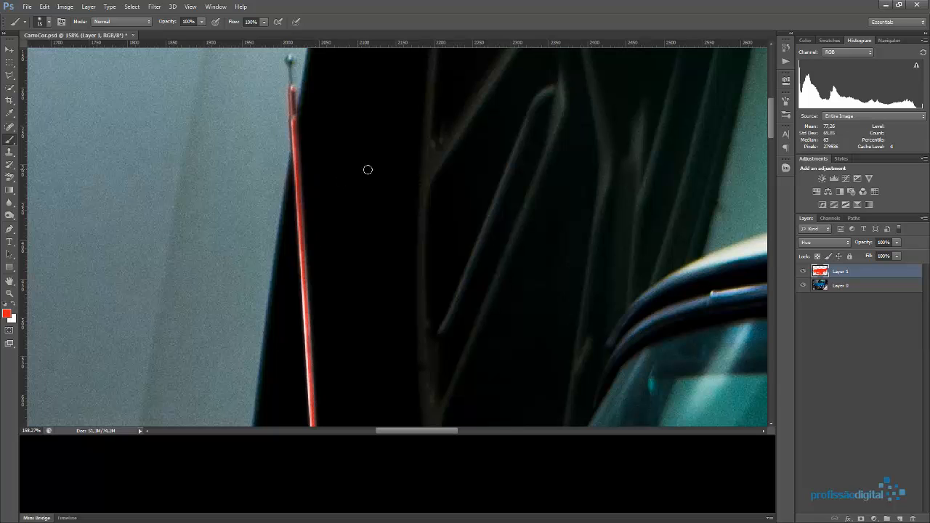
pyautogui.hotkey('ctrl', '0')
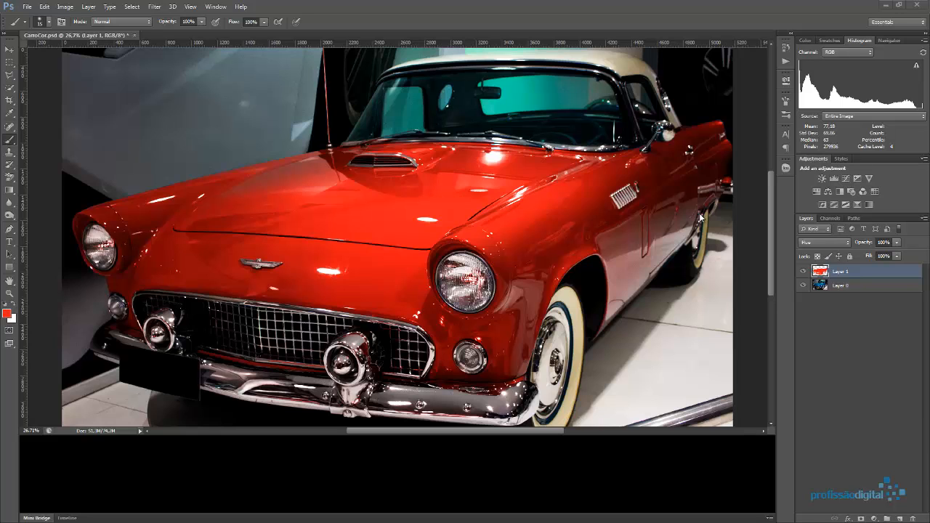
# Hide Layer 1, add a new layer filled with the red foreground color, and set its blend mode to Hue
pyautogui.scroll(-2, 519, 70)
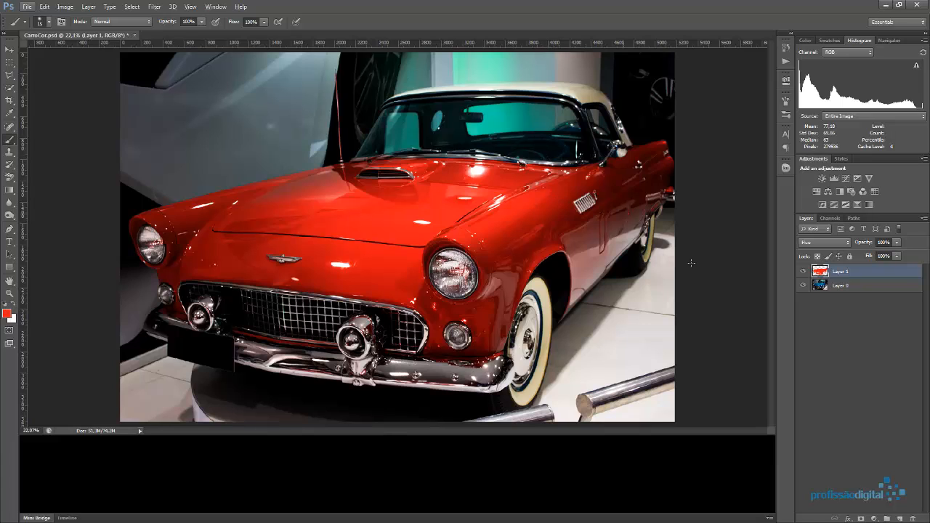
pyautogui.click(803, 273)
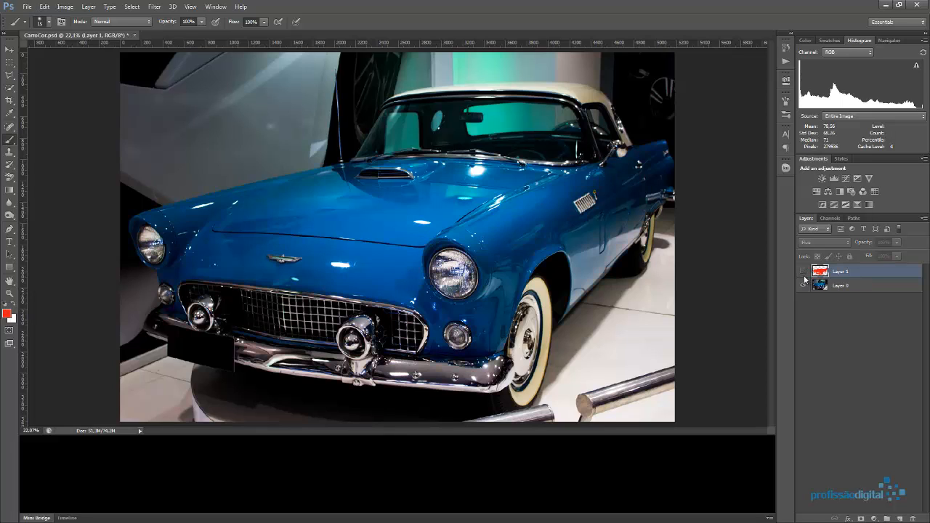
pyautogui.click(900, 518)
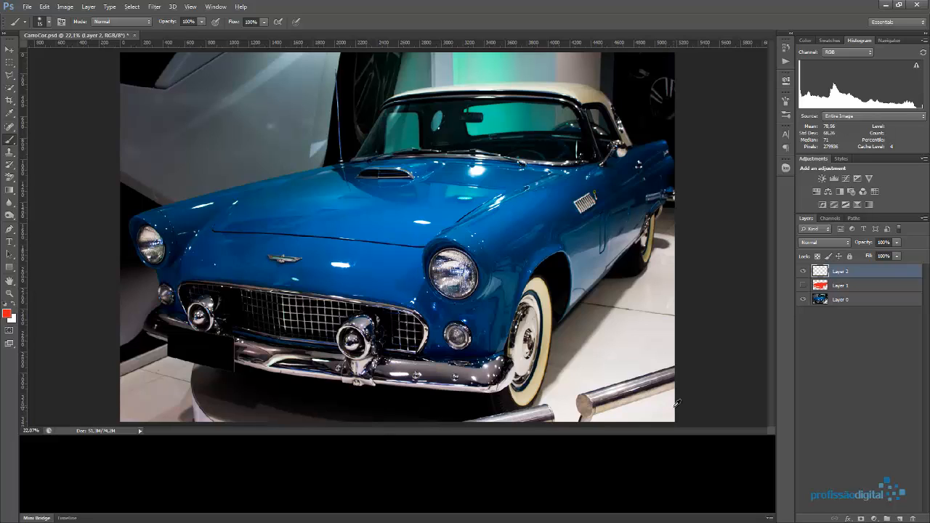
pyautogui.hotkey('alt', 'BackSpace')
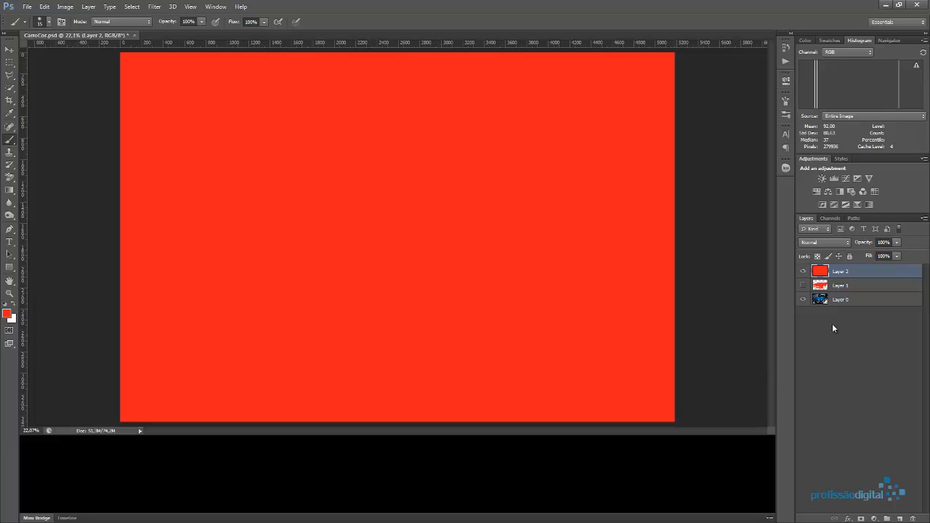
pyautogui.click(844, 243)
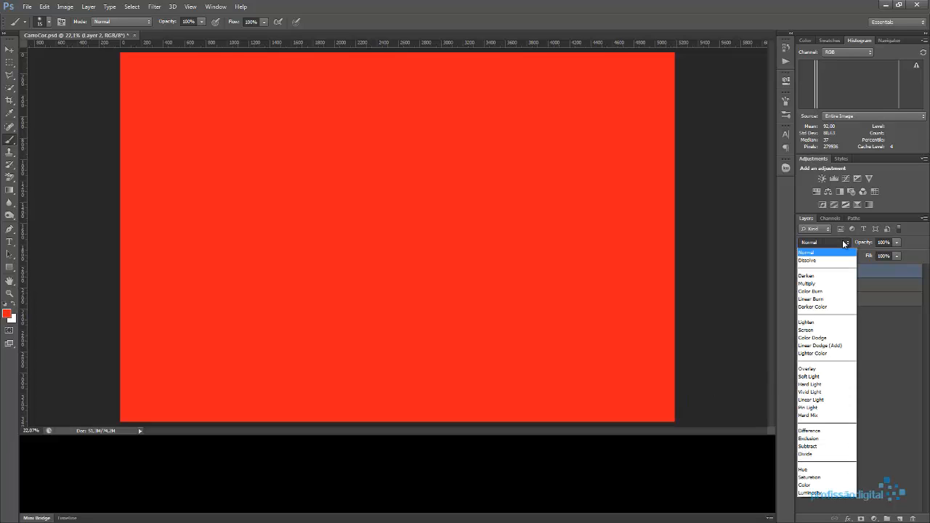
pyautogui.click(826, 471)
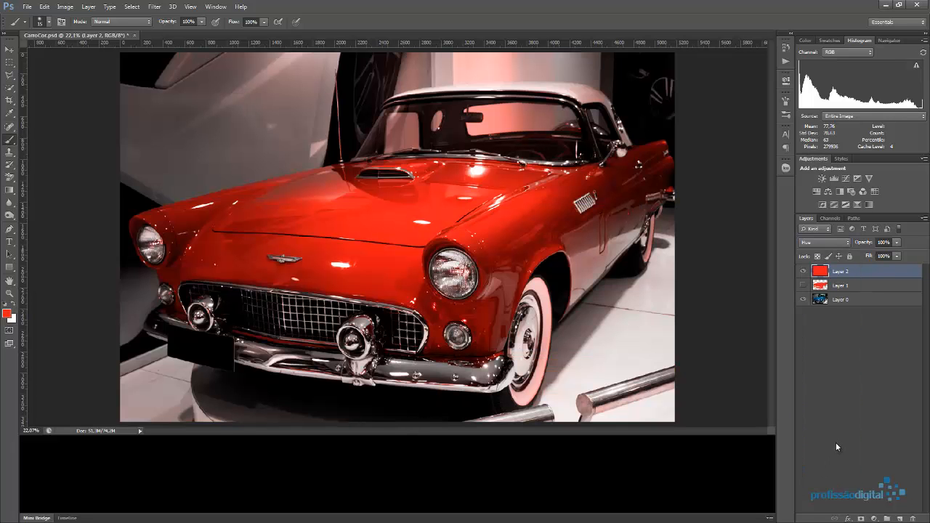
# Compare the fully filled Layer 2 with the hand-painted Layer 1 by switching their visibility, ending with only Layer 2 shown above the photo
pyautogui.click(803, 271)
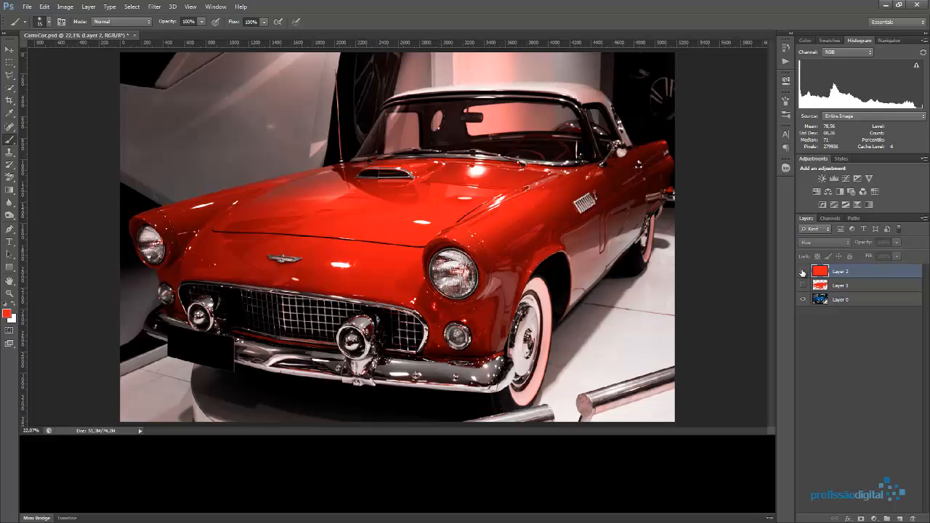
pyautogui.click(803, 286)
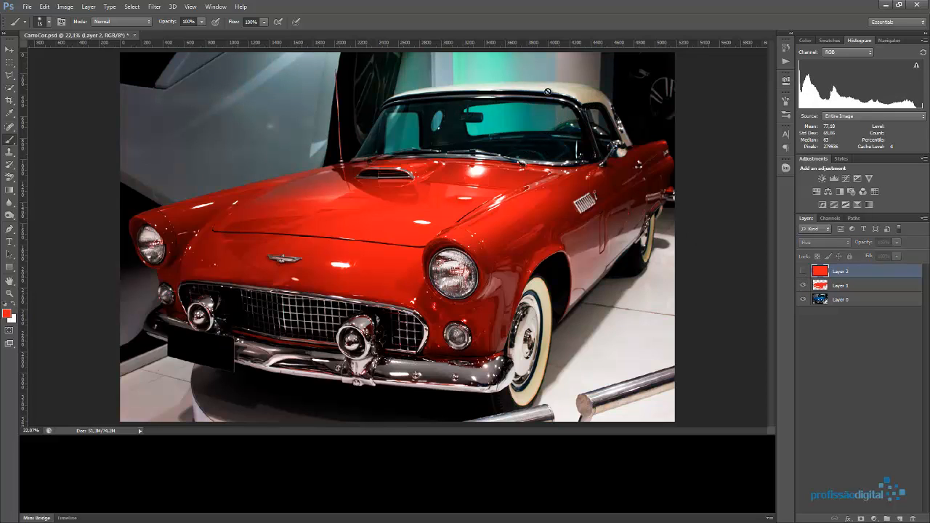
pyautogui.click(803, 284)
pyautogui.click(803, 272)
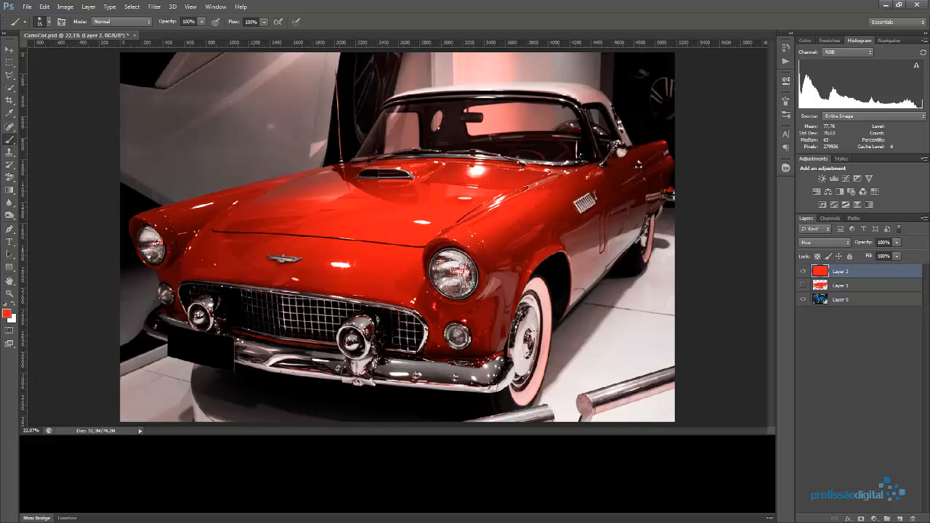
# Add a white layer mask to Layer 2 and make black the foreground color for masking around the front wheel
pyautogui.click(860, 518)
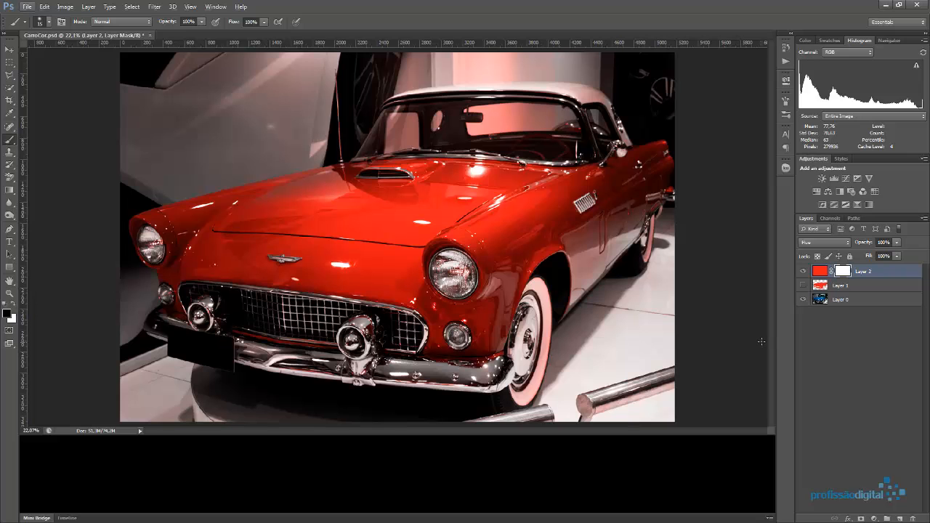
pyautogui.scroll(5, 534, 342)
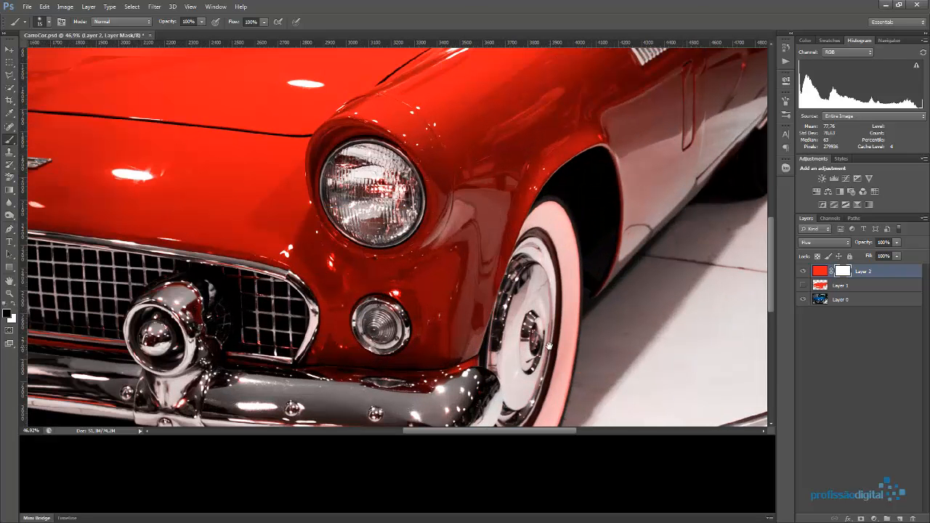
pyautogui.moveTo(549, 346); pyautogui.dragTo(548, 283)
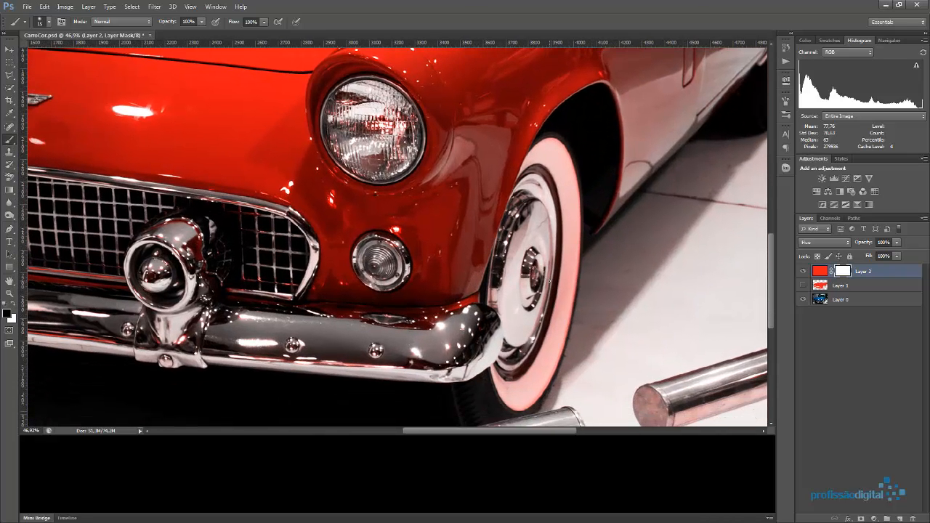